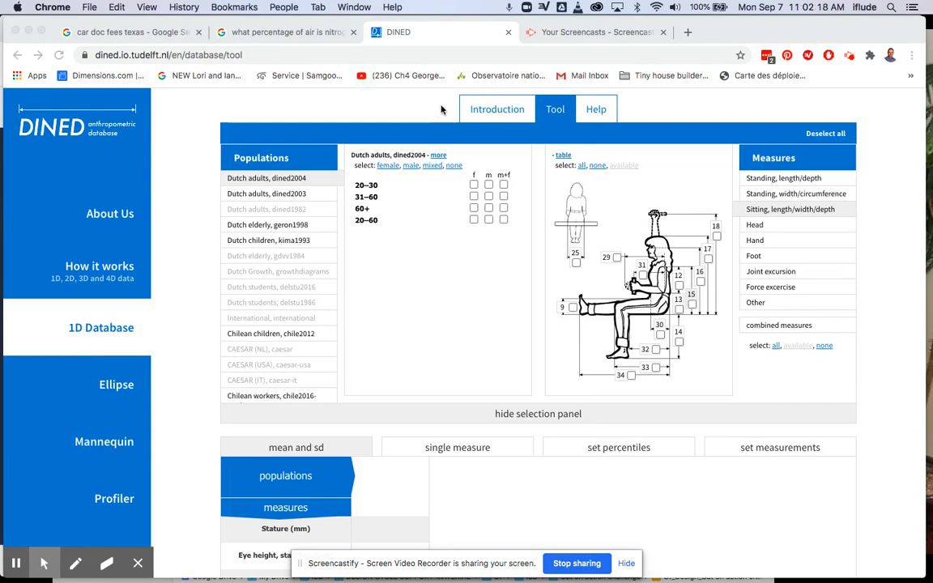
Read the 1D Anthropometric database's introduction page and return to the database tool.
left_click(495, 110)
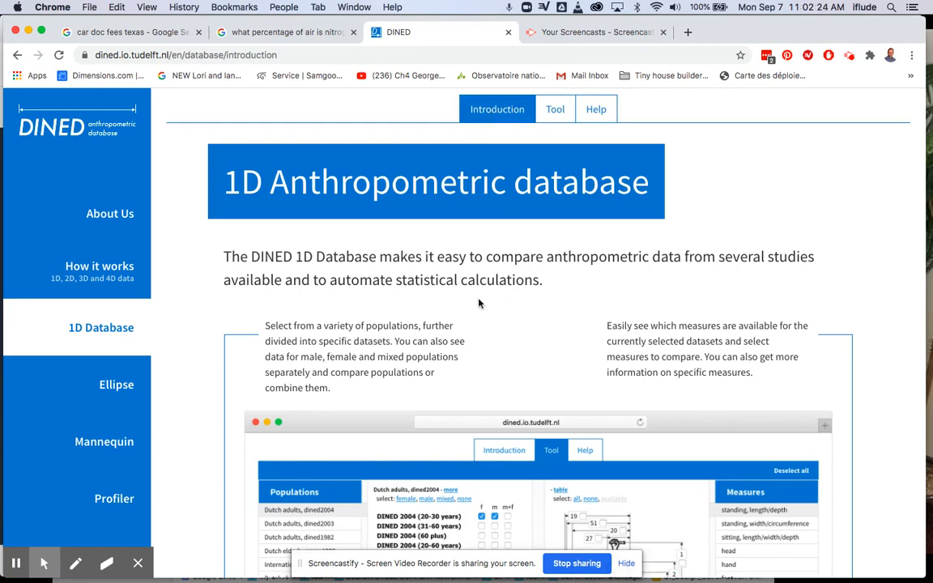
scroll(478, 304, "down", 3)
scroll(478, 304, "up", 4)
left_click(555, 112)
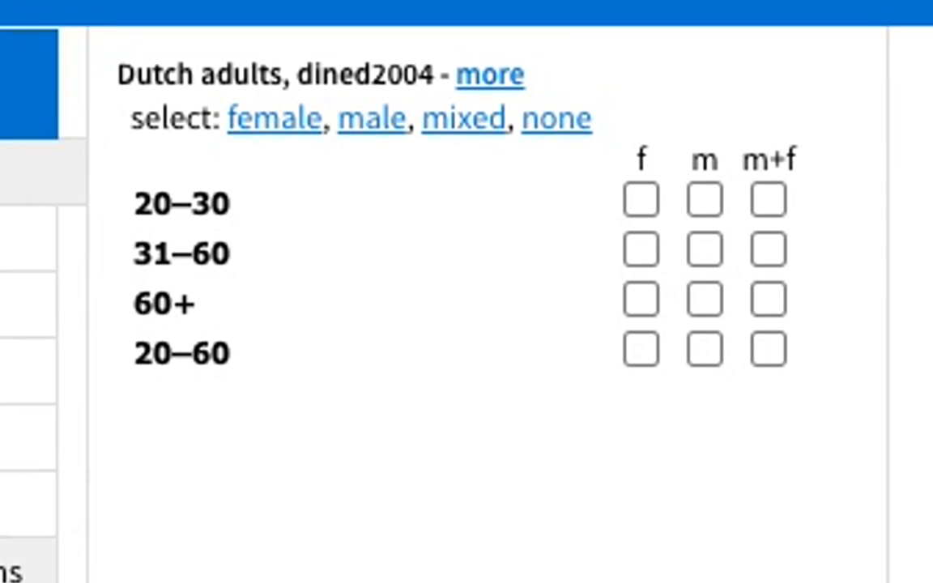
Check the International population's groups and select the mixed 60+ group of Dutch adults, dined2004.
scroll(33, 324, "down", 5)
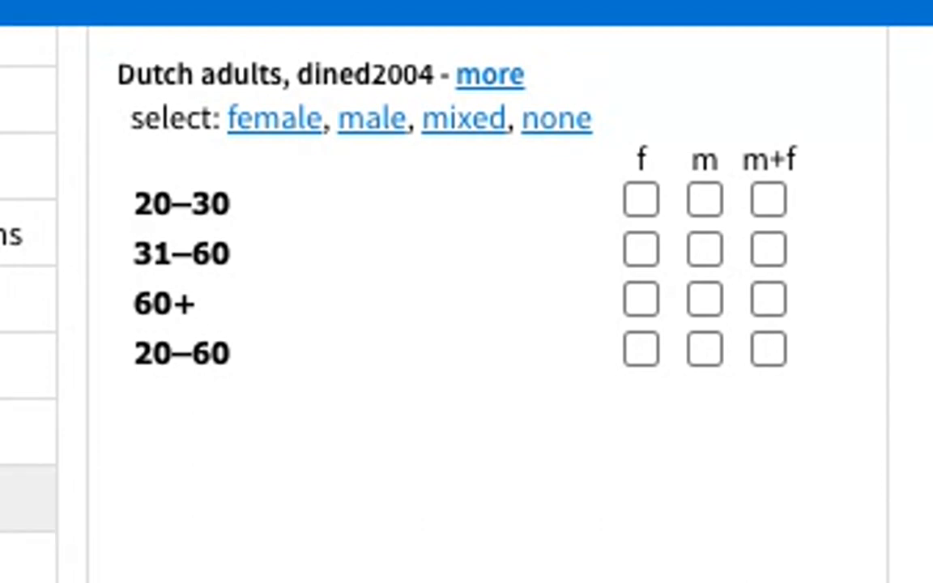
scroll(37, 324, "up", 1)
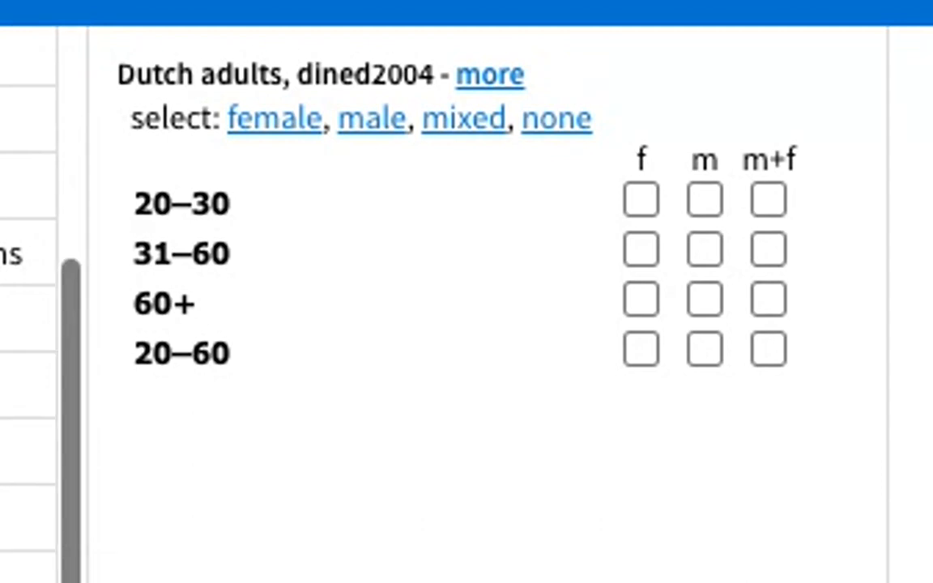
scroll(29, 134, "up", 4)
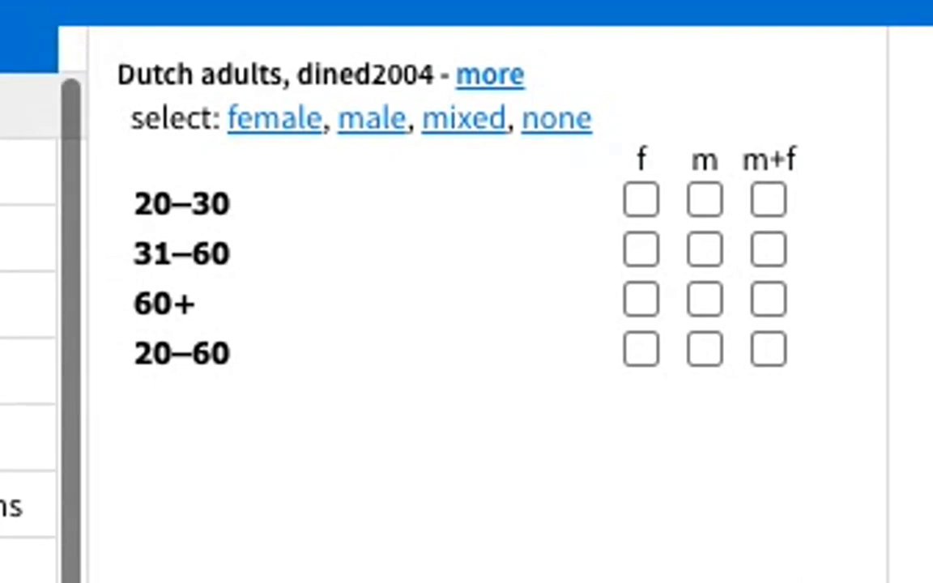
left_click(29, 136)
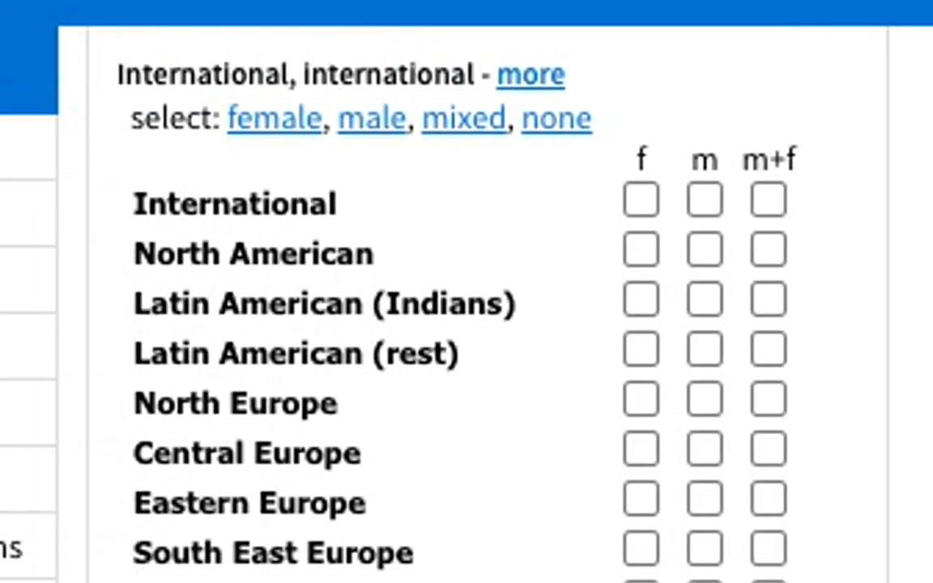
left_click(29, 147)
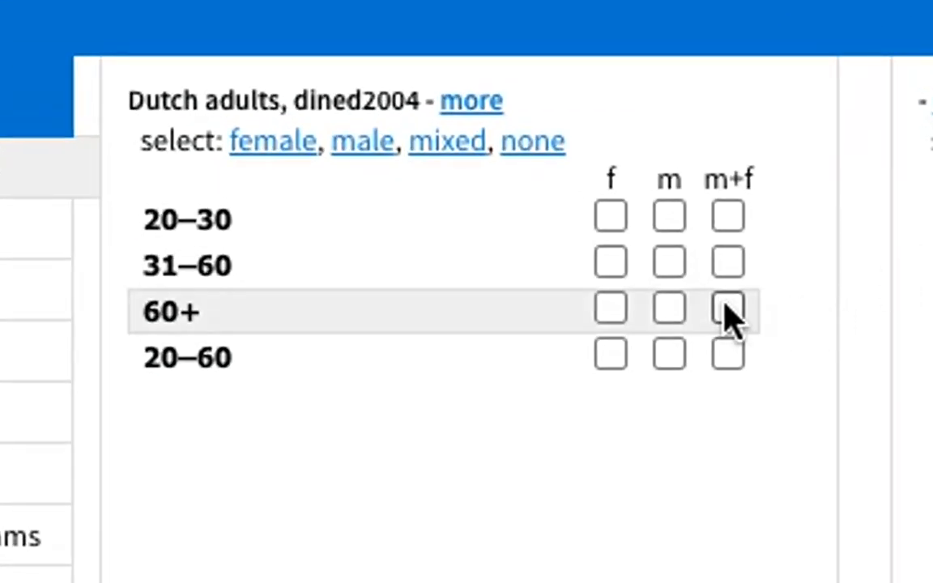
left_click(727, 310)
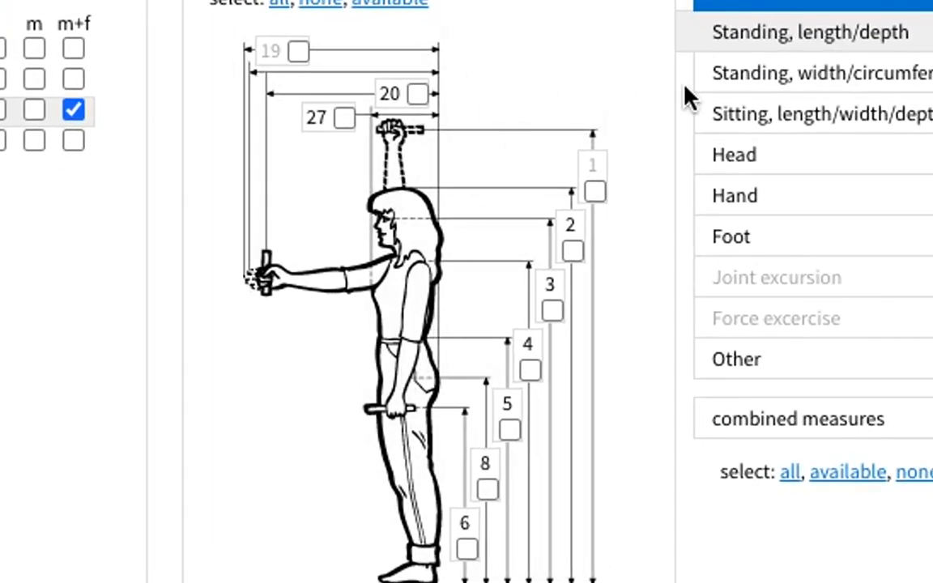
Select sitting measures 14 (popliteal height), 32 (buttock-popliteal depth) and 15 (shoulder height).
left_click(798, 127)
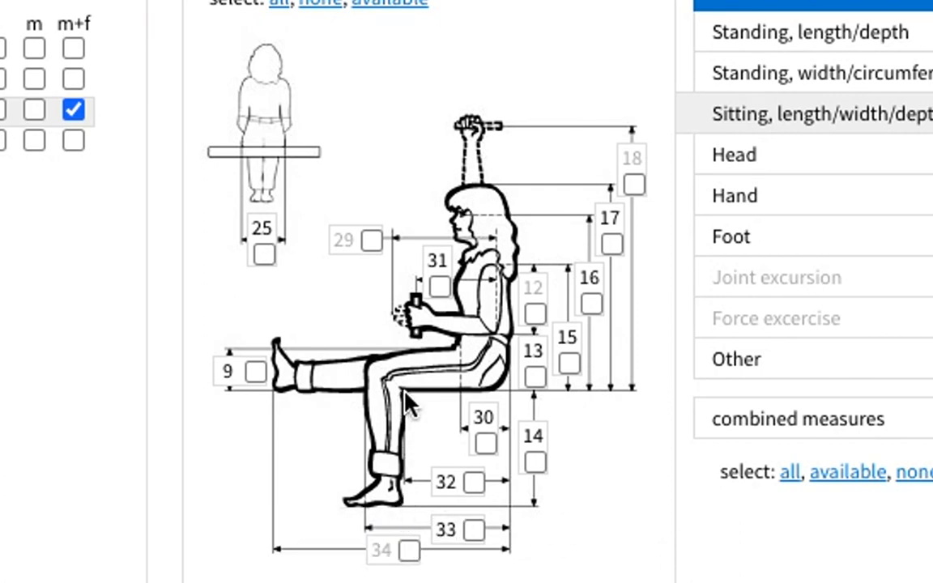
left_click(535, 462)
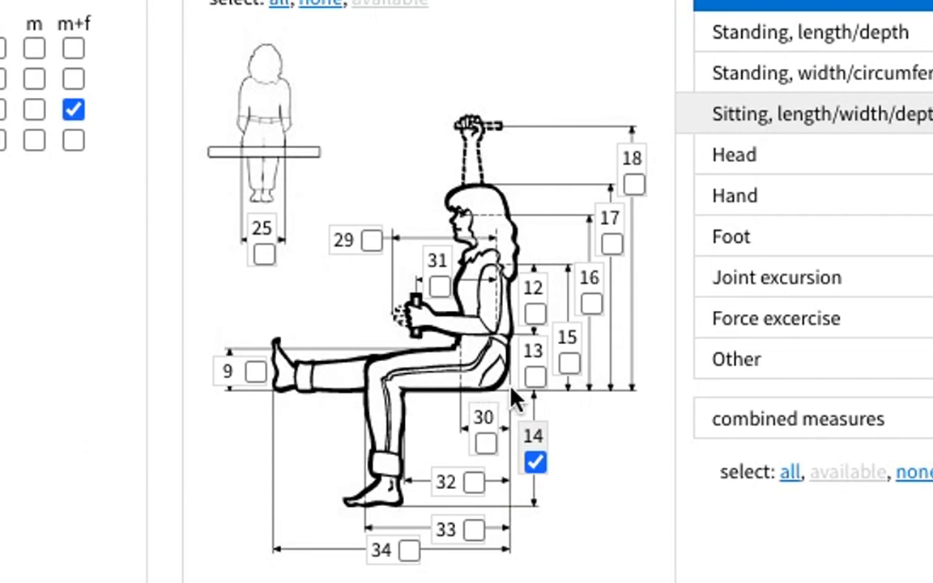
left_click(474, 483)
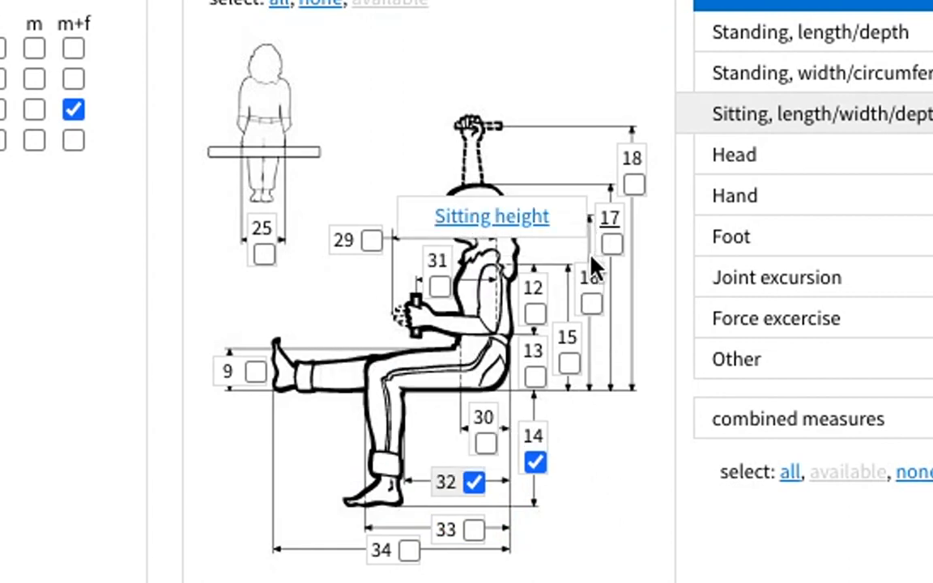
left_click(570, 364)
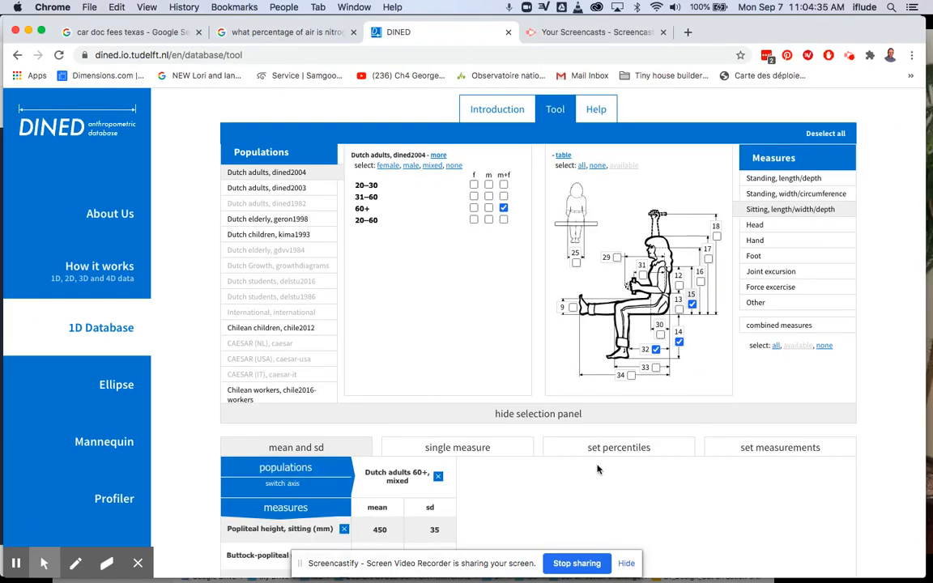
Display the single-measure distribution for popliteal height, sitting, of the selected population.
scroll(513, 496, "down", 1)
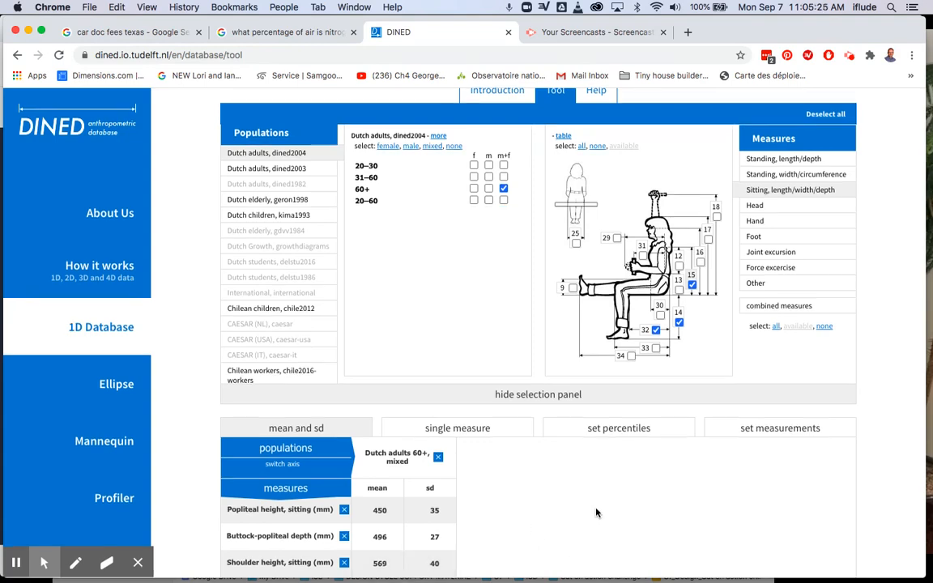
left_click(405, 371)
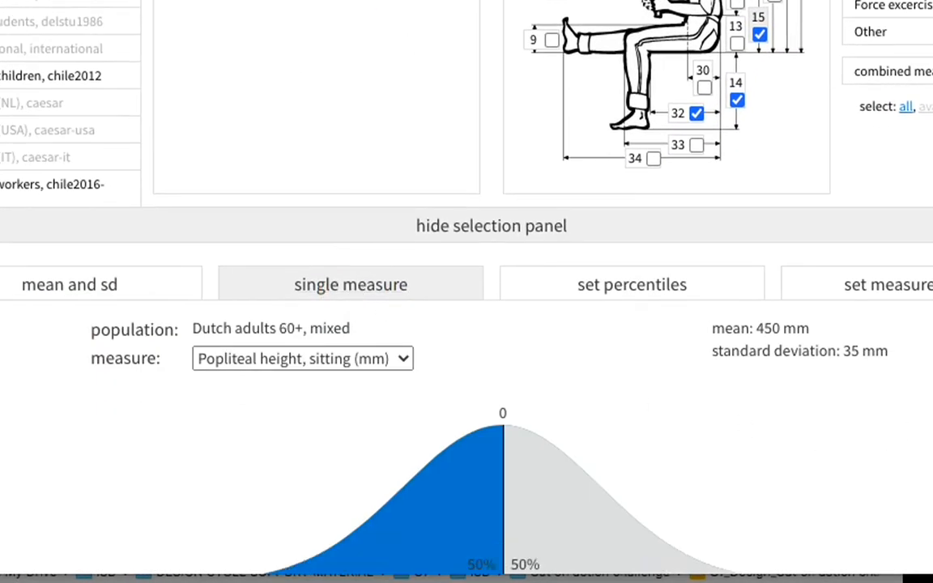
scroll(471, 280, "down", 1)
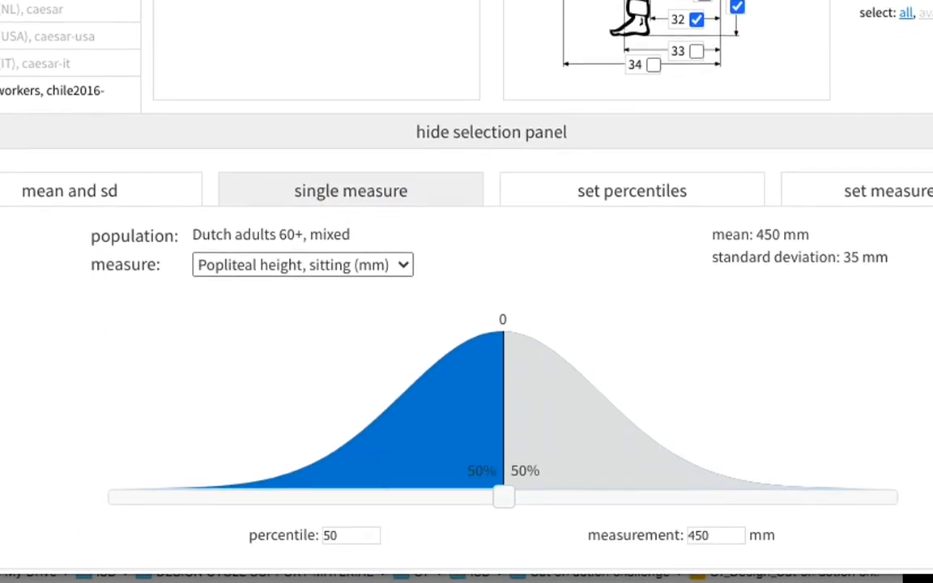
left_click(404, 271)
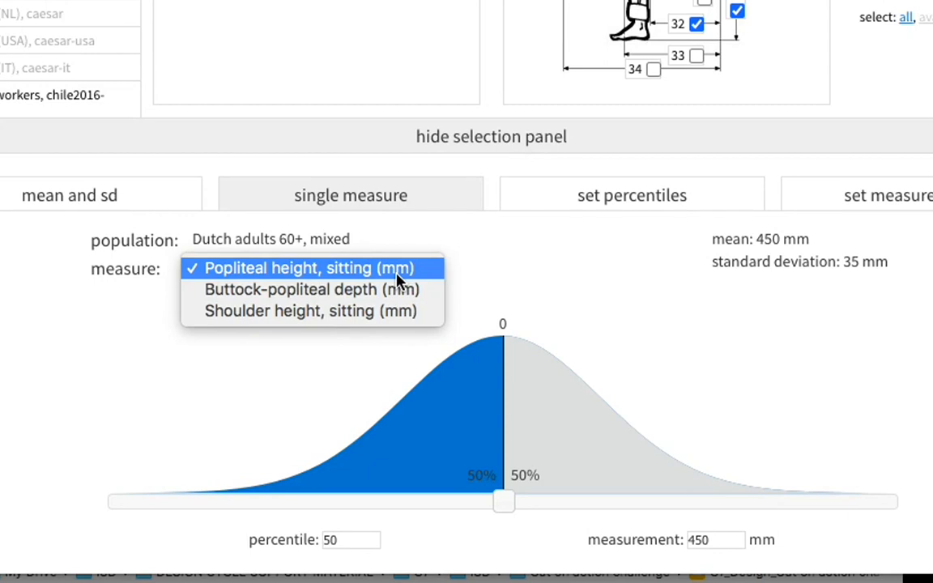
left_click(397, 274)
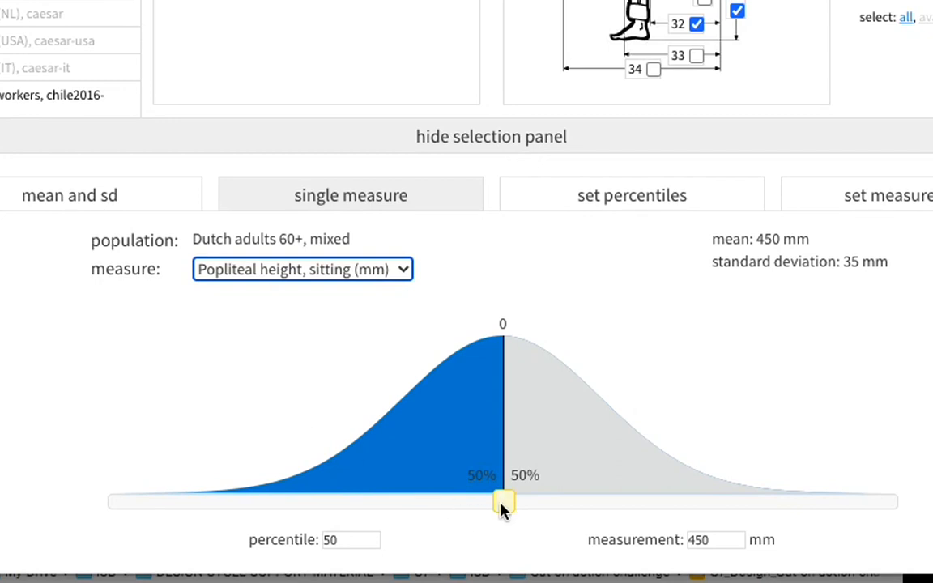
Set the percentile for sitting popliteal height to 5.
mouse_move(503, 508)
left_mouse_down()
mouse_move(255, 508)
mouse_move(339, 504)
left_mouse_up()
double_click(346, 539)
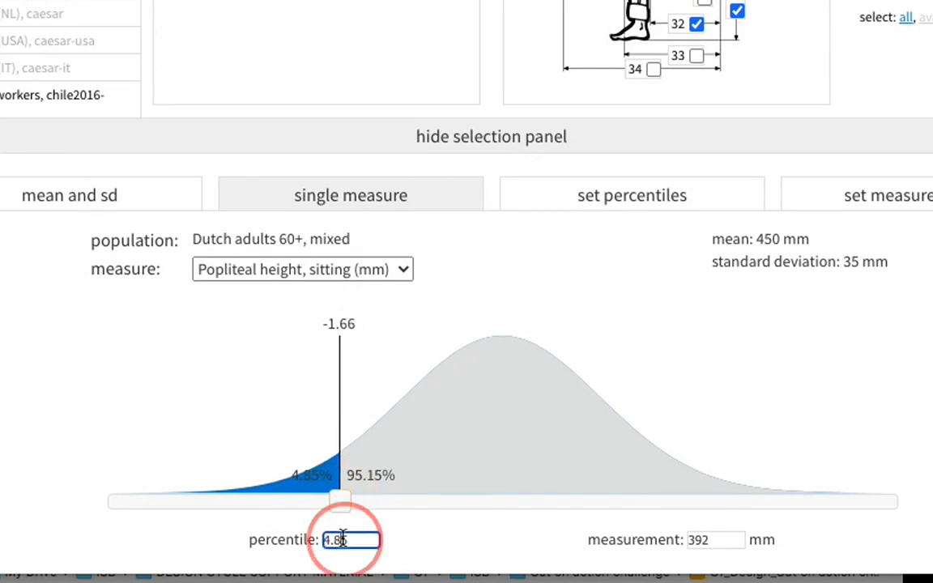
type("5")
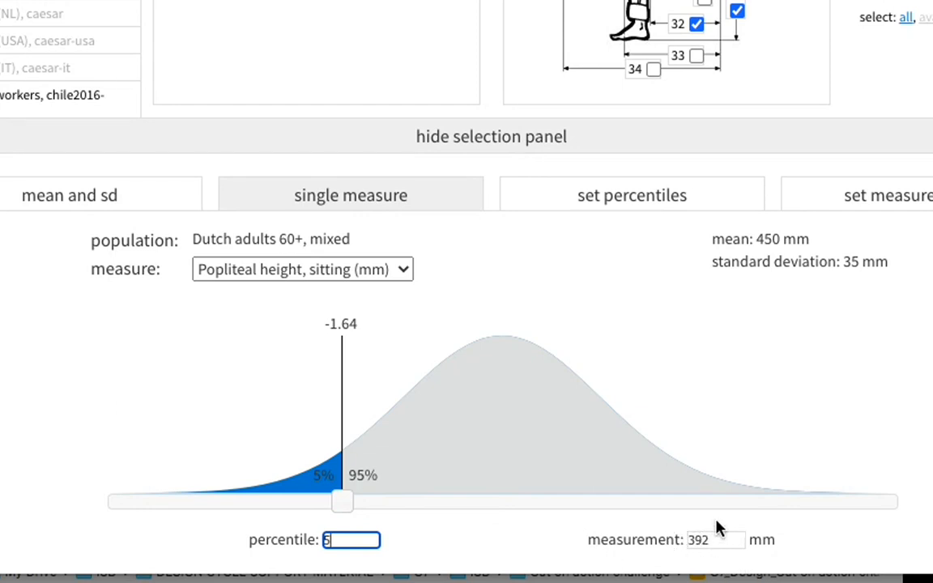
Compare the sitting popliteal height at percentile 95 and restore the percentile to 5.
double_click(326, 541)
type("5")
key("Return")
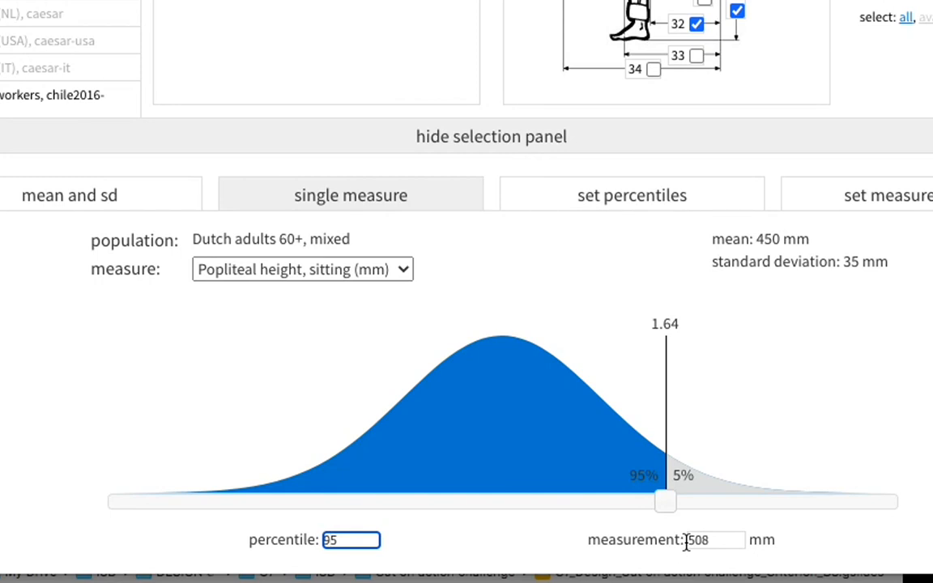
left_click(329, 541)
key("BackSpace")
key("Return")
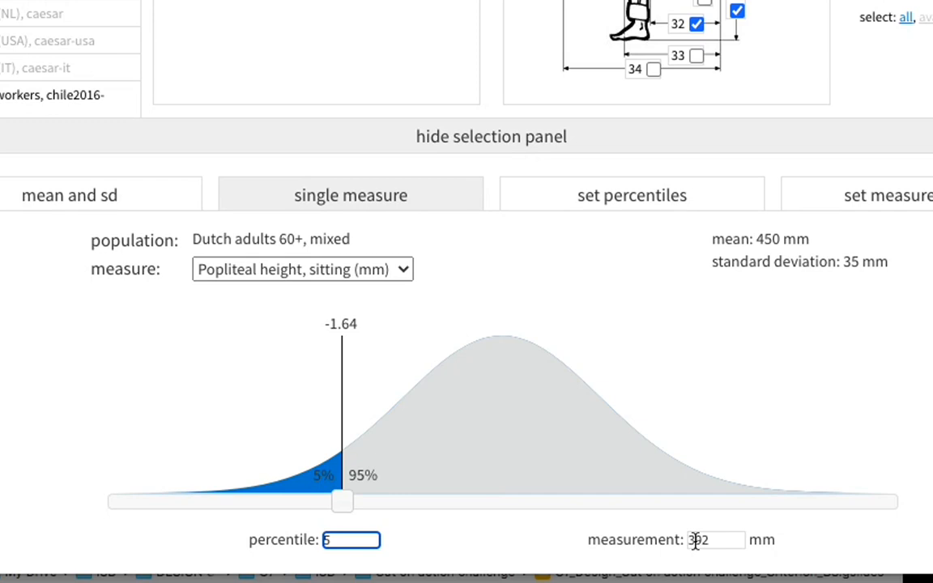
Switch the single measure to buttock-popliteal depth and set its percentile to 95.
left_click(404, 273)
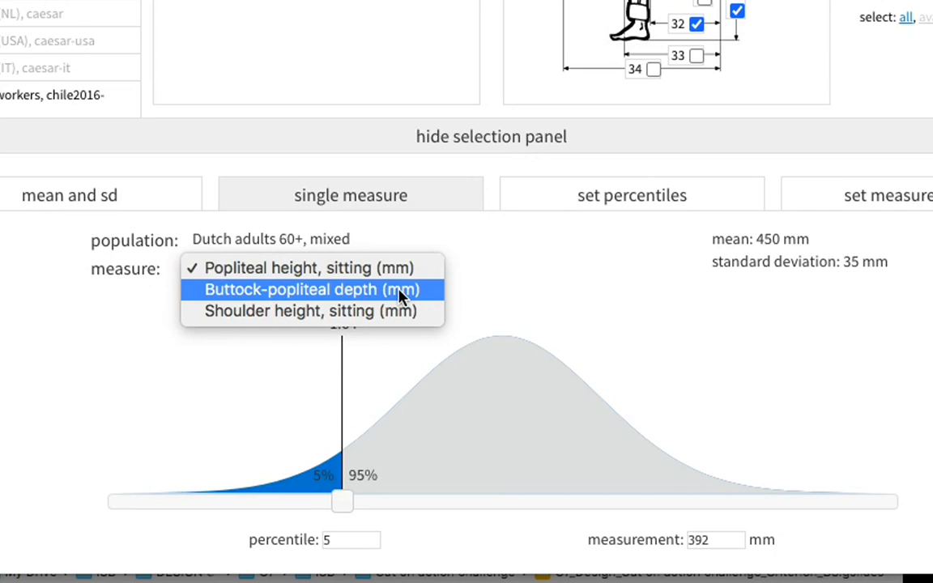
left_click(403, 290)
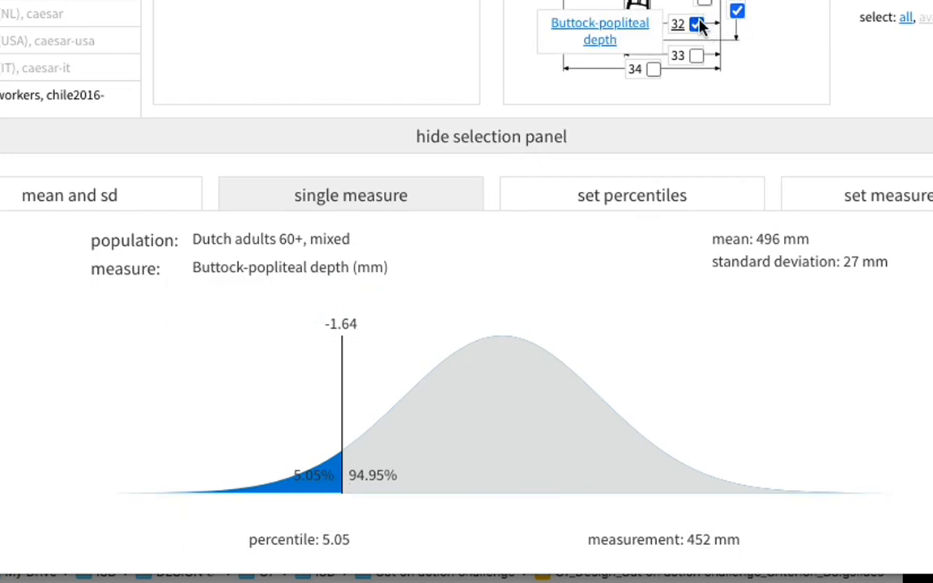
mouse_move(523, 324)
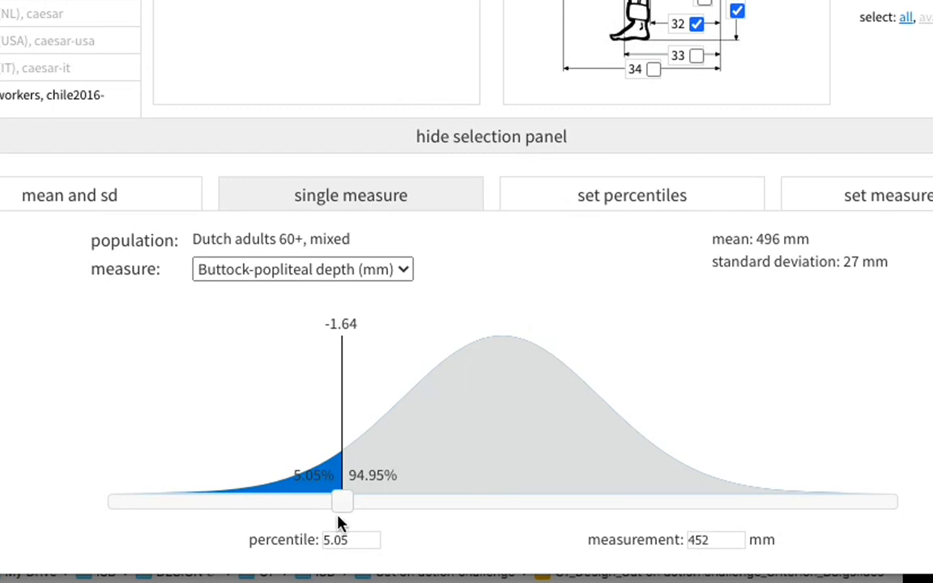
double_click(334, 538)
type("95")
key("Return")
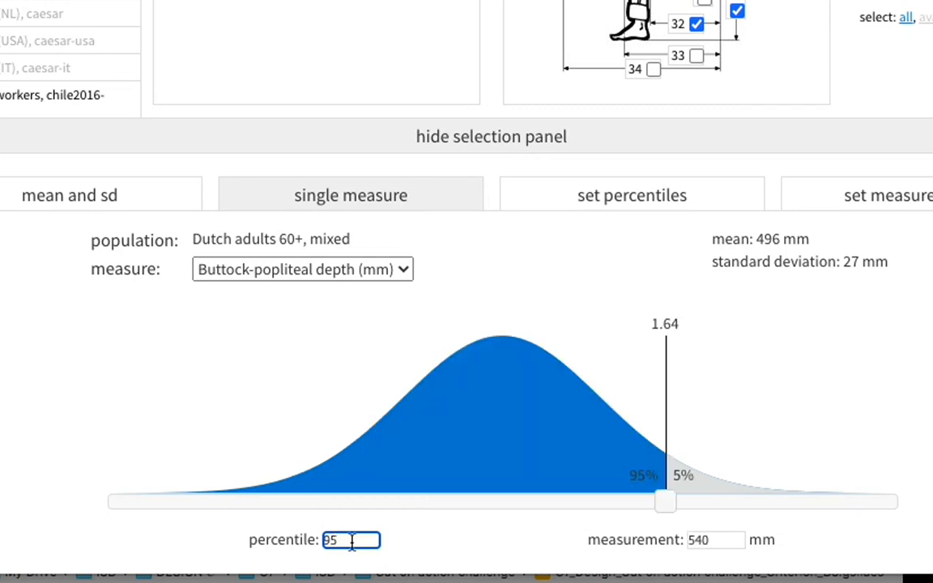
Add measure 25 (hip breadth, sitting) to the selection and display it as the single measure.
mouse_move(565, 571)
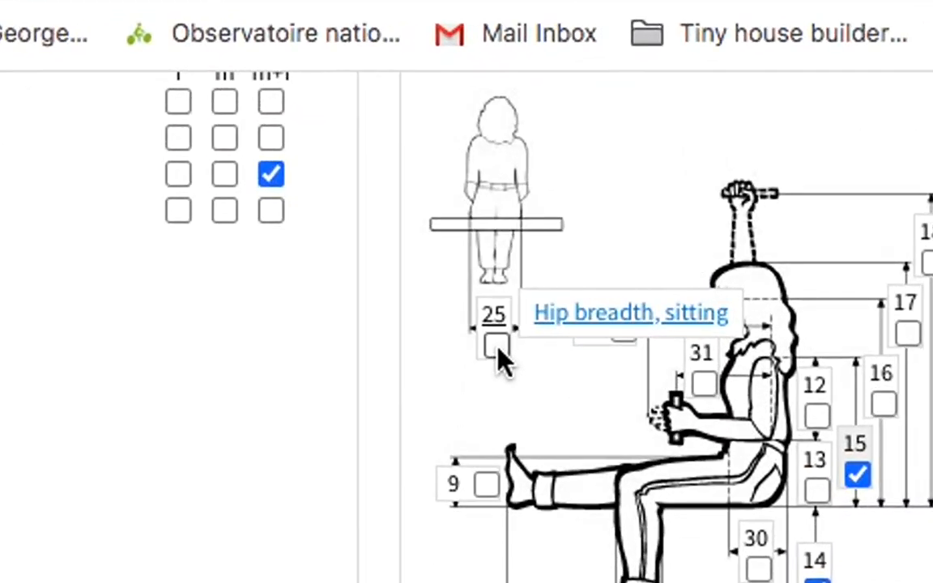
left_click(495, 347)
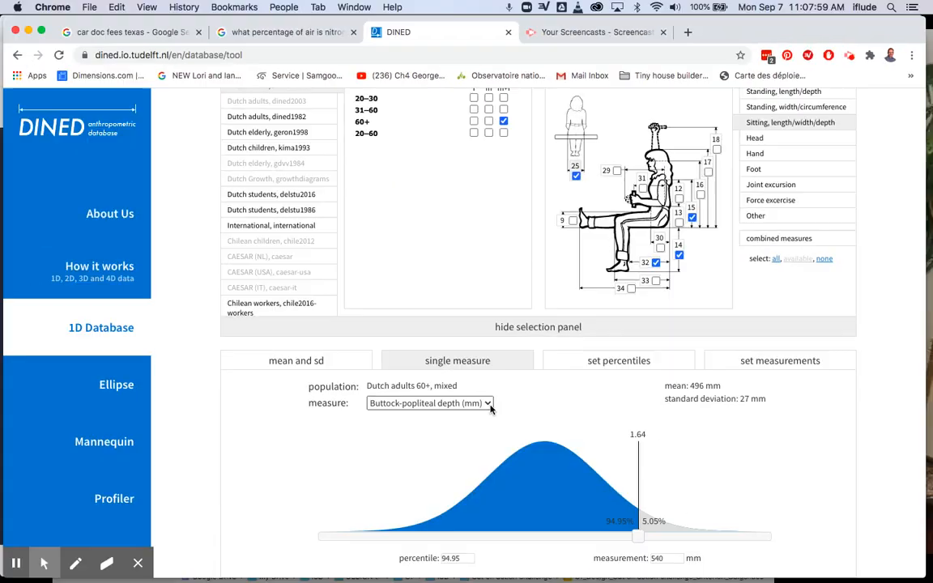
left_click(489, 405)
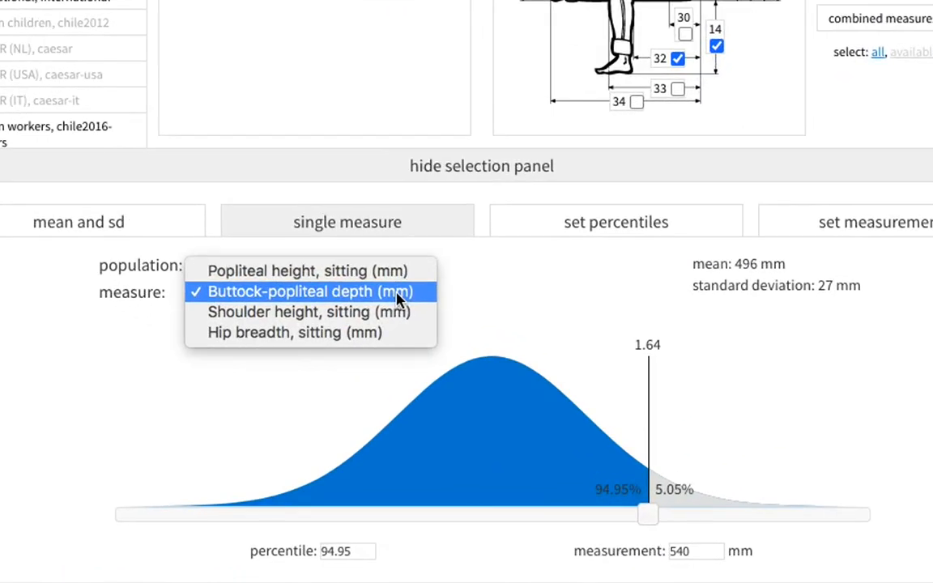
left_click(387, 340)
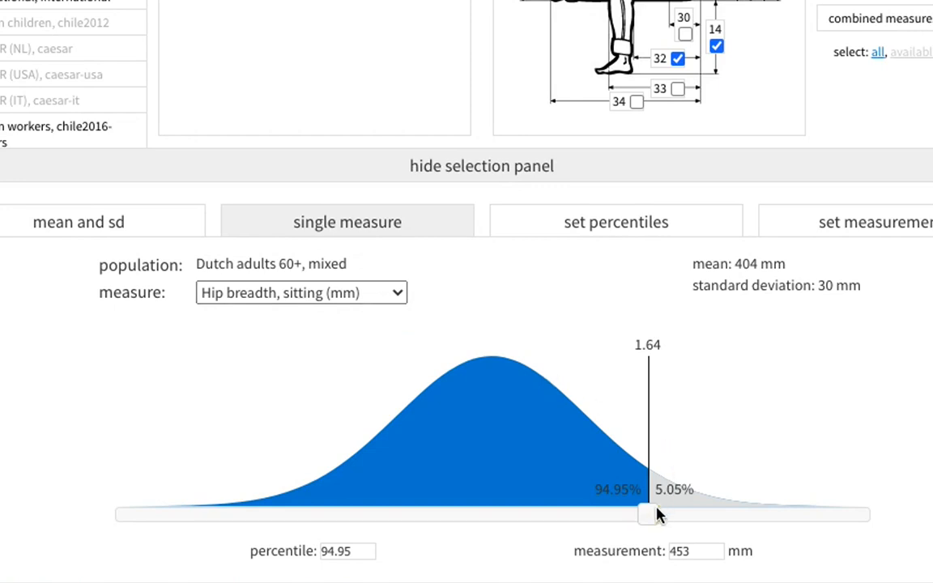
Check the sitting hip breadth at percentile 5.
left_click_drag(658, 515, 311, 514)
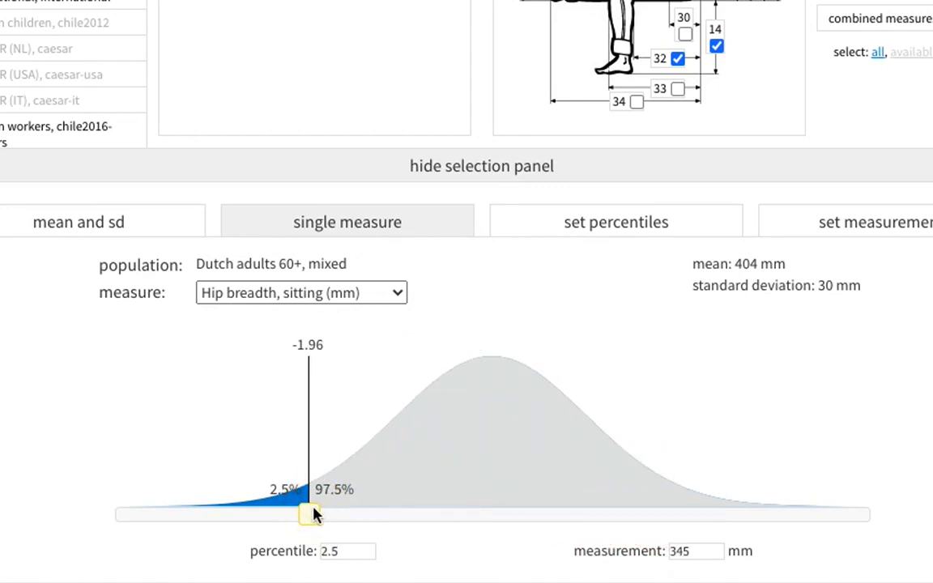
double_click(329, 553)
type("5")
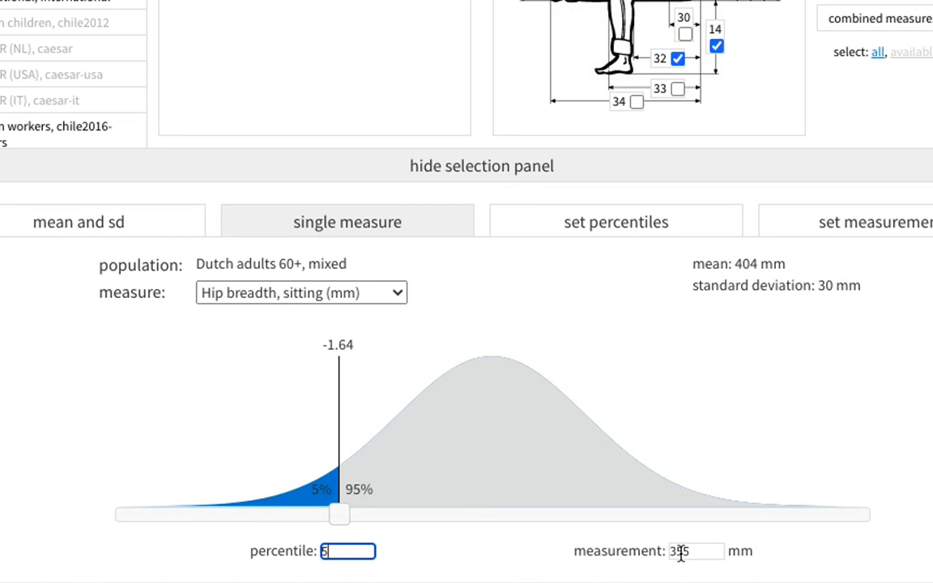
Set the percentile for sitting hip breadth to 95.
left_click(323, 551)
type("9")
key("Return")
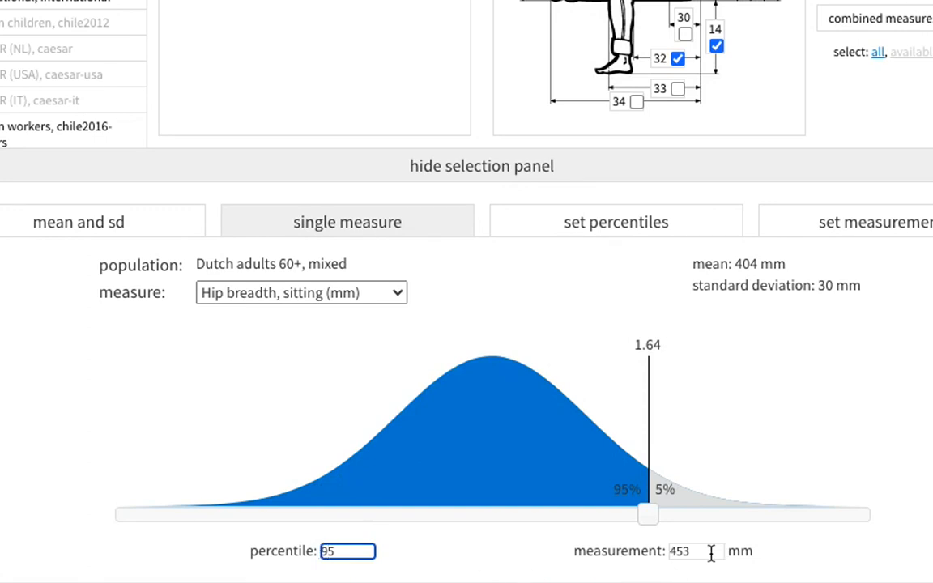